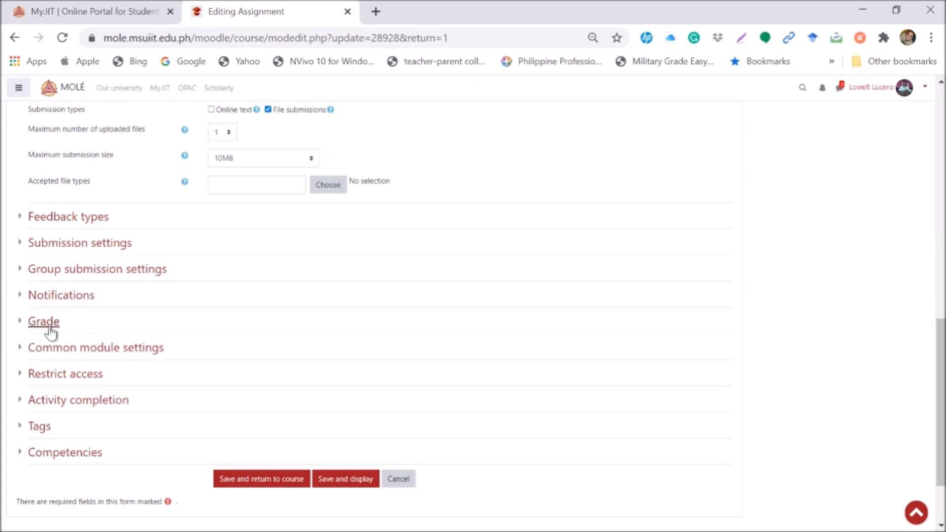
Check the maximum grade and grading method in the assignment's grade settings, and save and display the assignment.
click(48, 326)
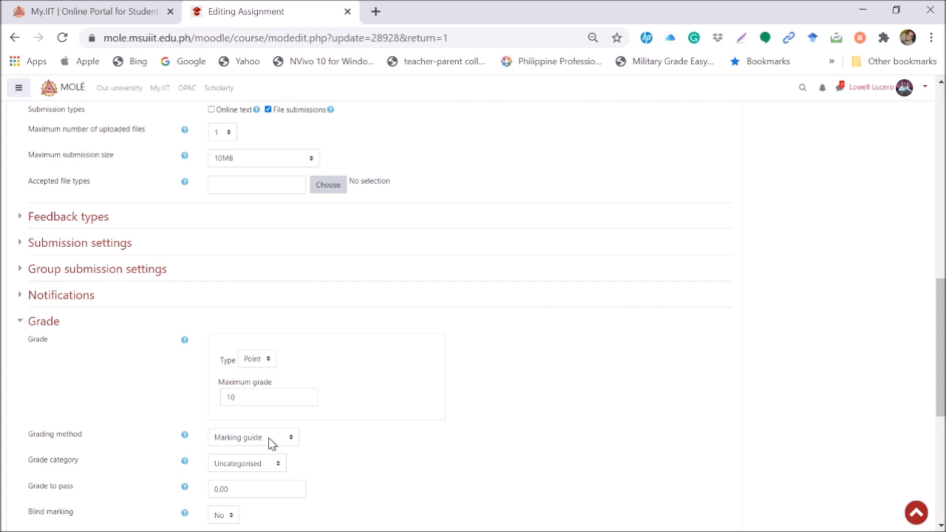
click(254, 397)
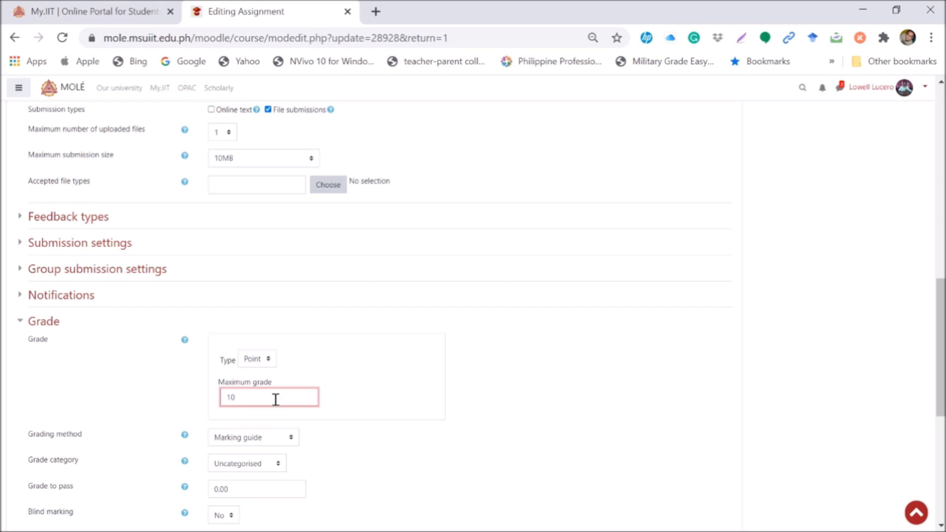
scroll(273, 399, down, 5)
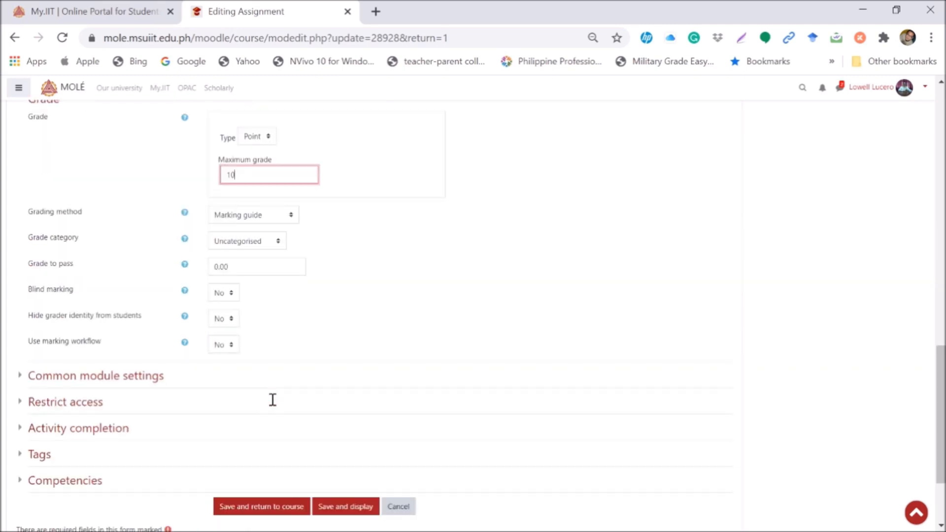
scroll(271, 400, down, 2)
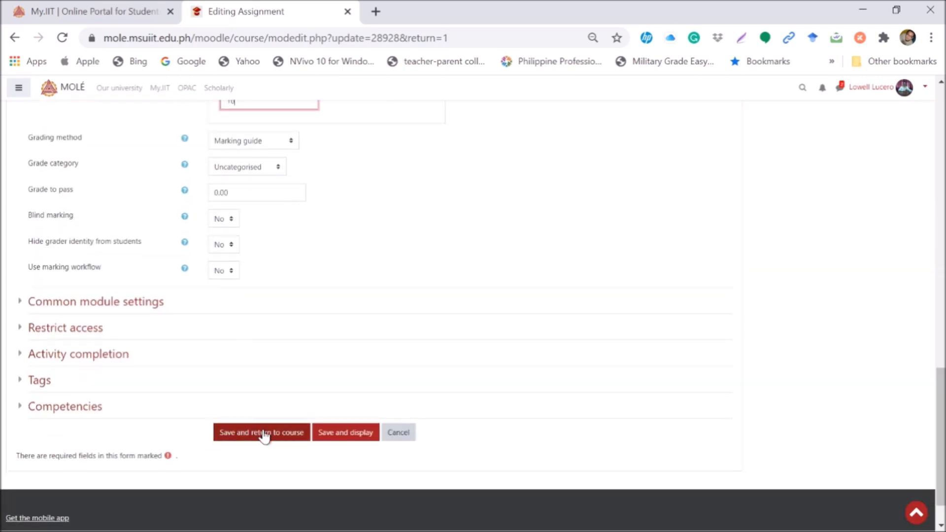
click(344, 434)
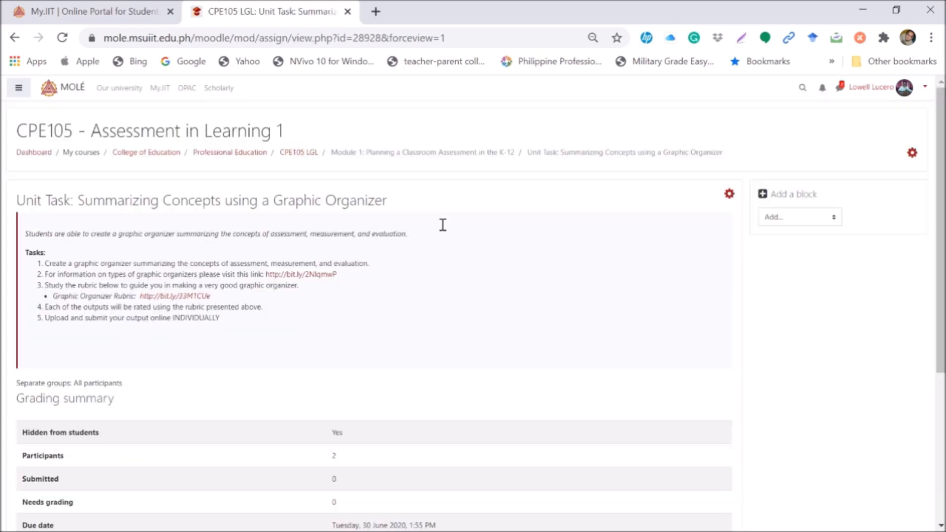
Open the assignment's advanced grading and start defining a new marking guide from scratch.
click(729, 195)
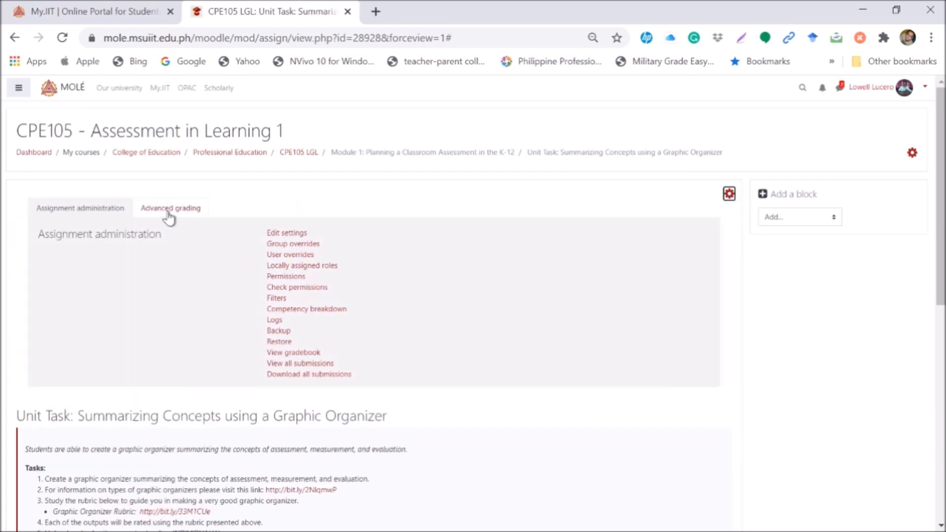
click(169, 212)
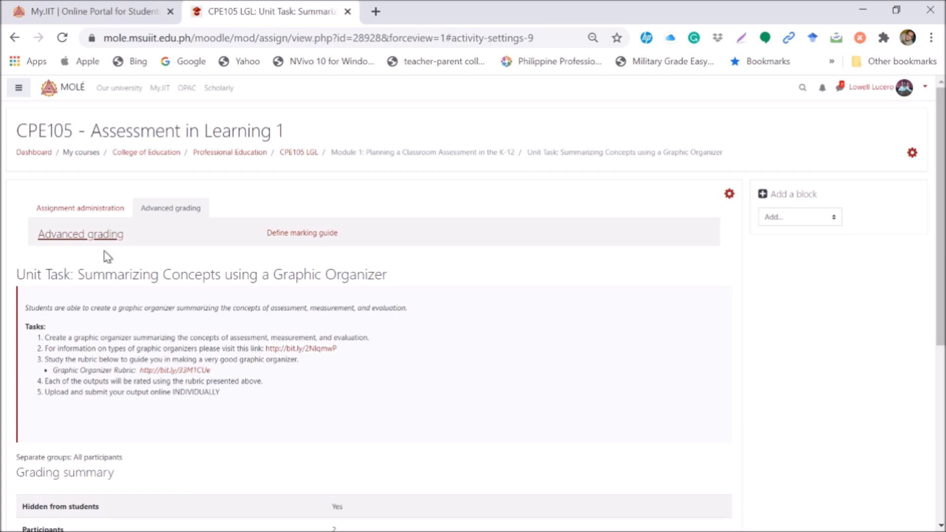
click(96, 237)
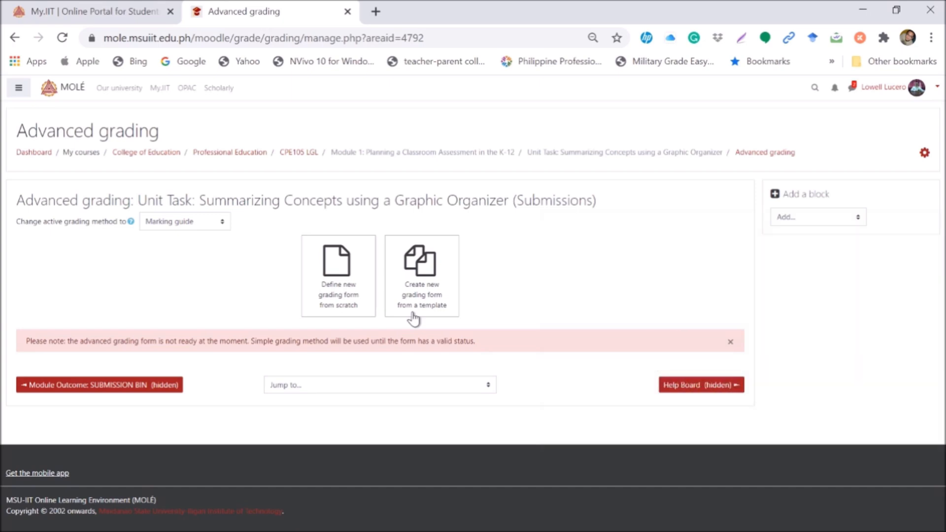
click(337, 294)
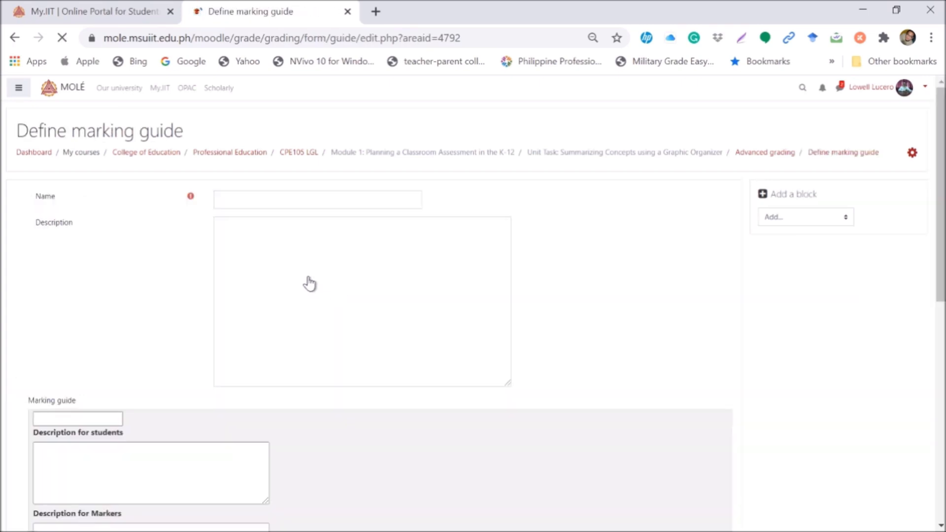
Name the marking guide "Marking Guide for Graphic Organizer".
click(234, 199)
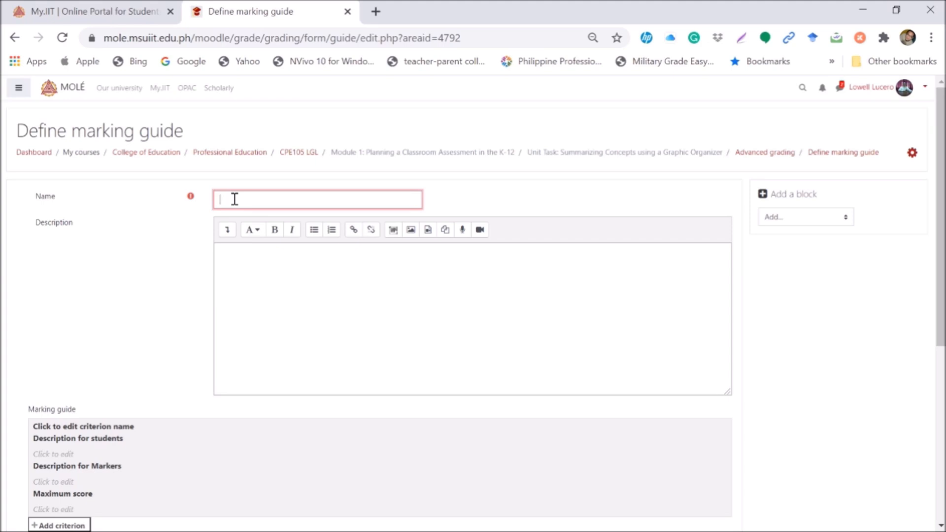
text(Mark)
text(ing g)
text(Guide ()
text(or Grp)
text(ahic)
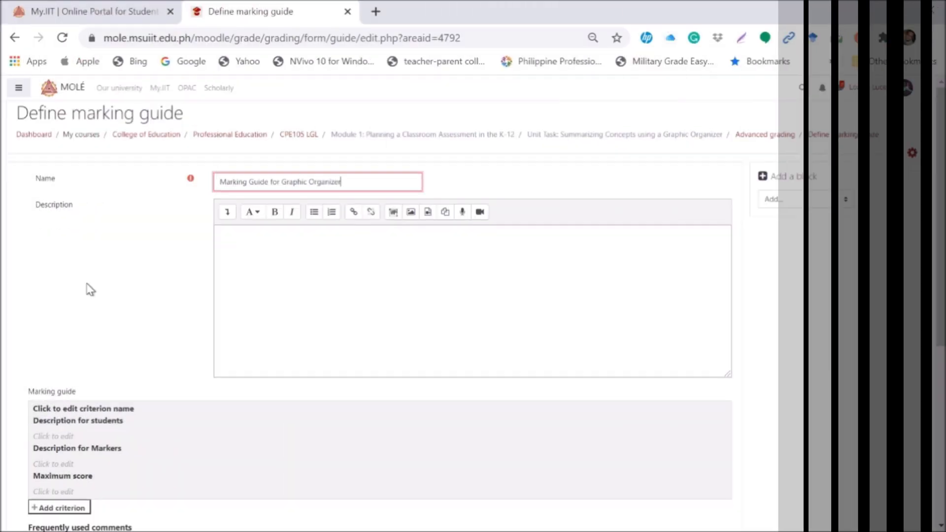
Name the first criterion Timeliness and describe it for students as "Submitted the task a day before the deadline".
scroll(87, 290, down, 3)
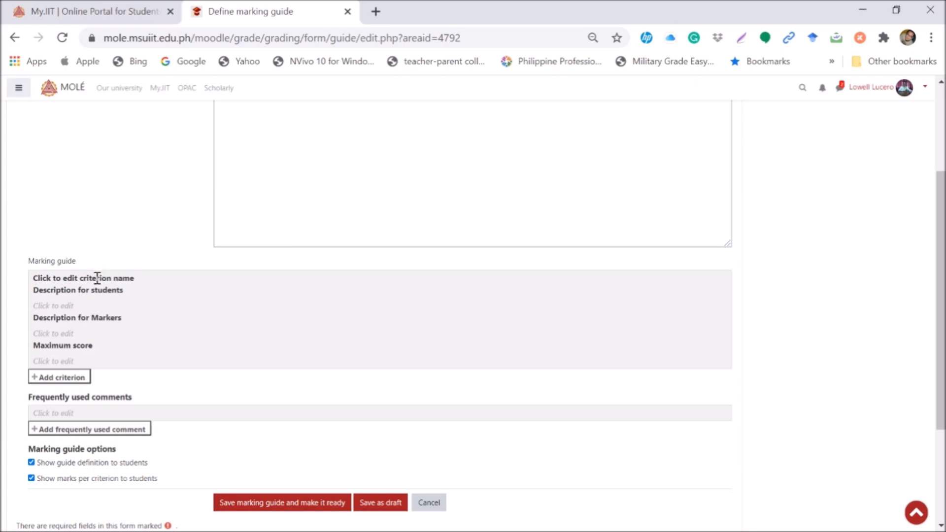
click(97, 278)
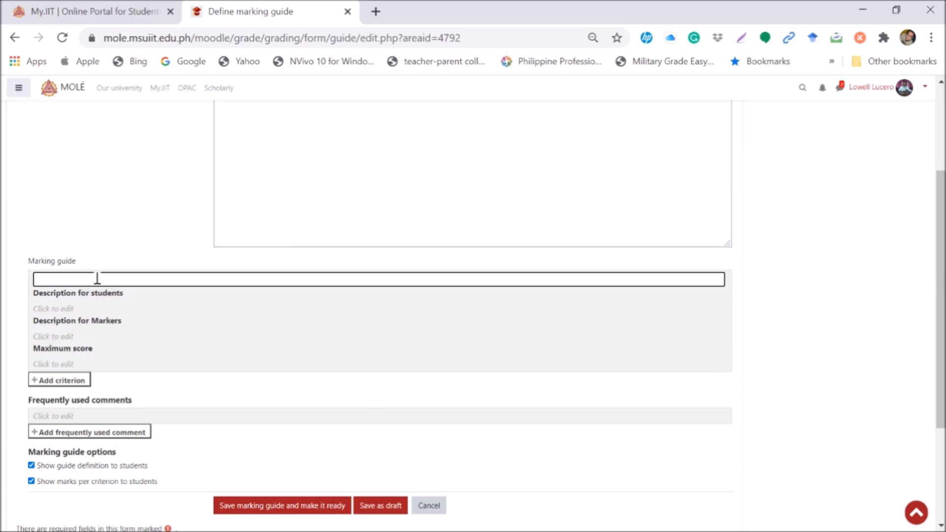
text(Timeliness)
click(71, 306)
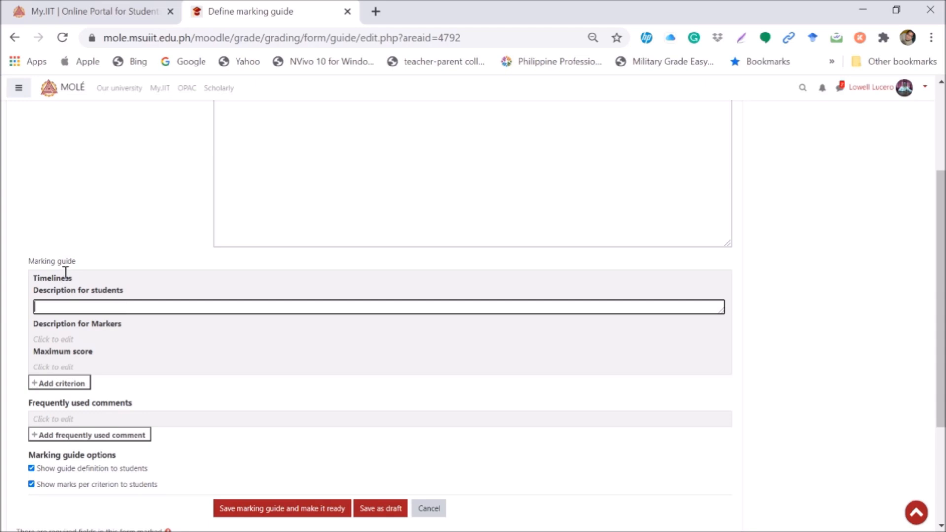
text(Submitted the task a day before the dealine)
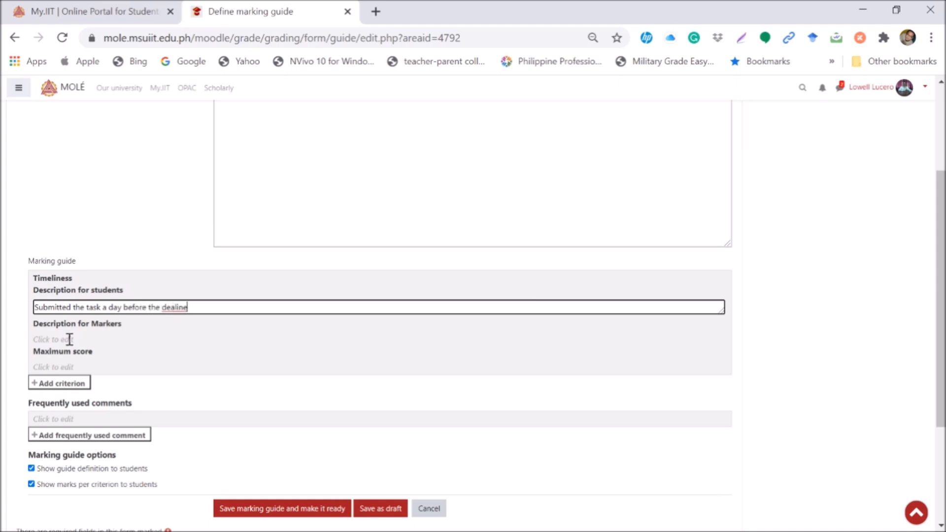
key(BackSpace)
key(BackSpace)
key(BackSpace)
key(BackSpace)
text(dline)
Leave the Timeliness description for markers empty and set the criterion's maximum score to 5.
click(67, 338)
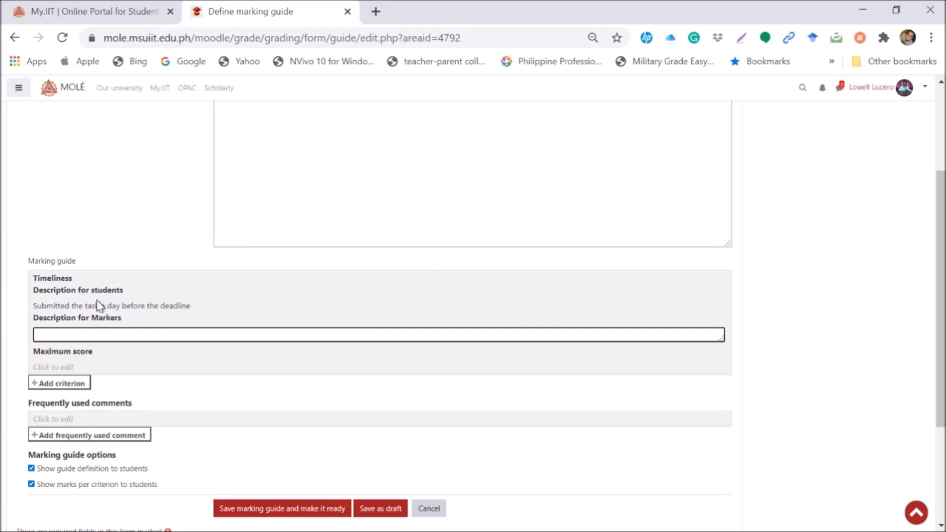
click(52, 366)
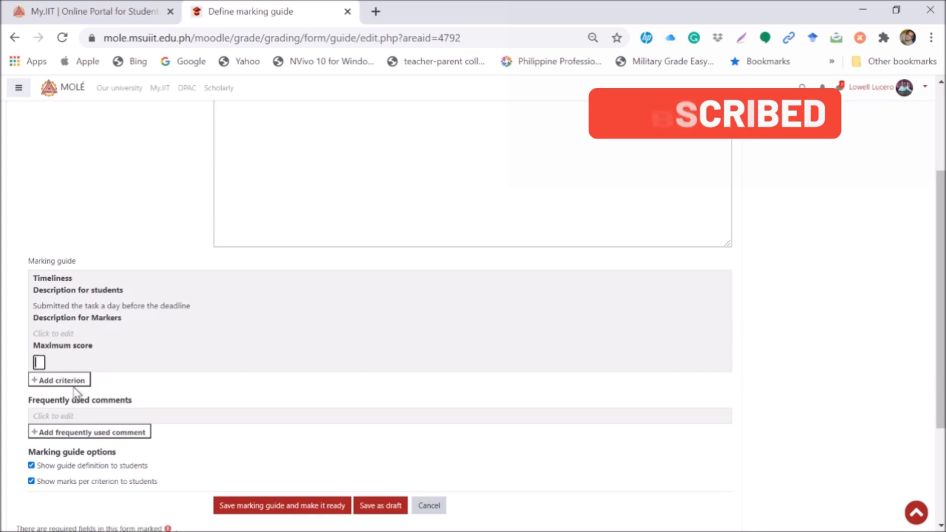
text(5)
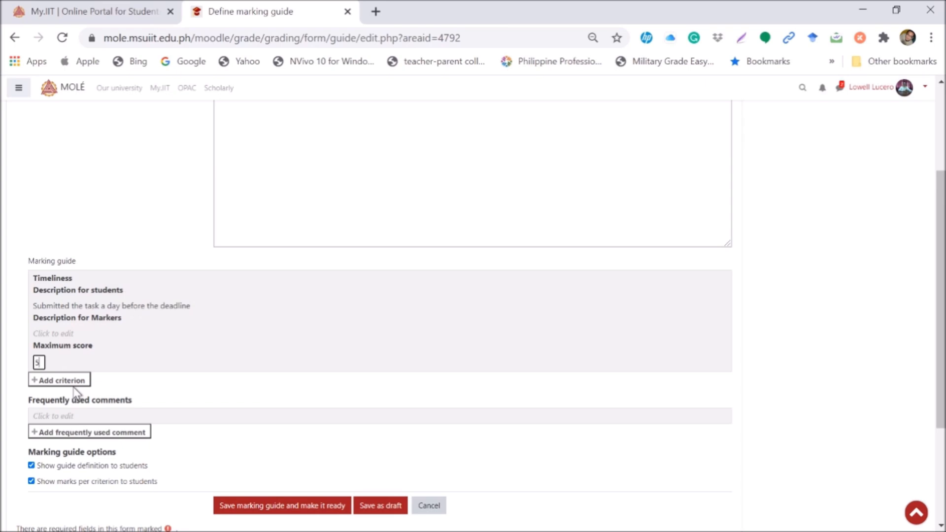
click(128, 360)
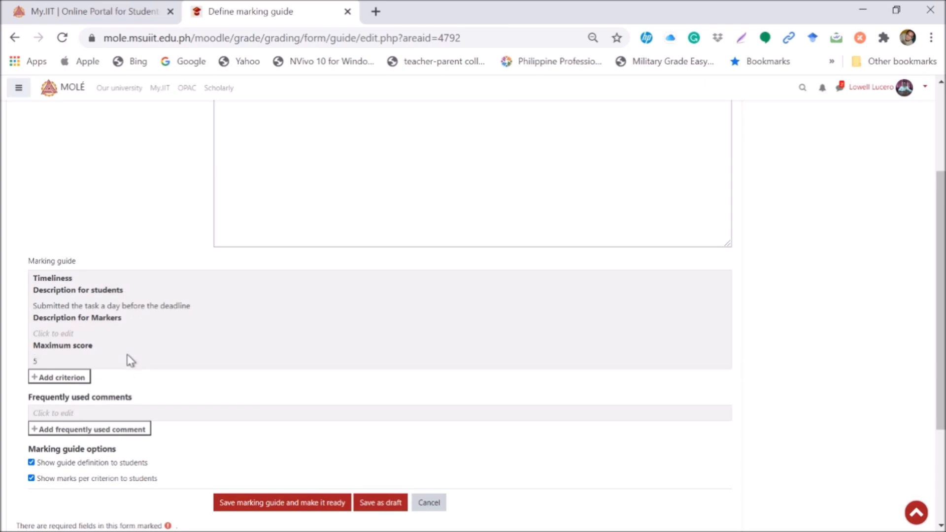
Add an Organization criterion described as "The graphic organizer demonstrates an understanding of the topic, its relationships & related concepts" with maximum score 5.
click(59, 377)
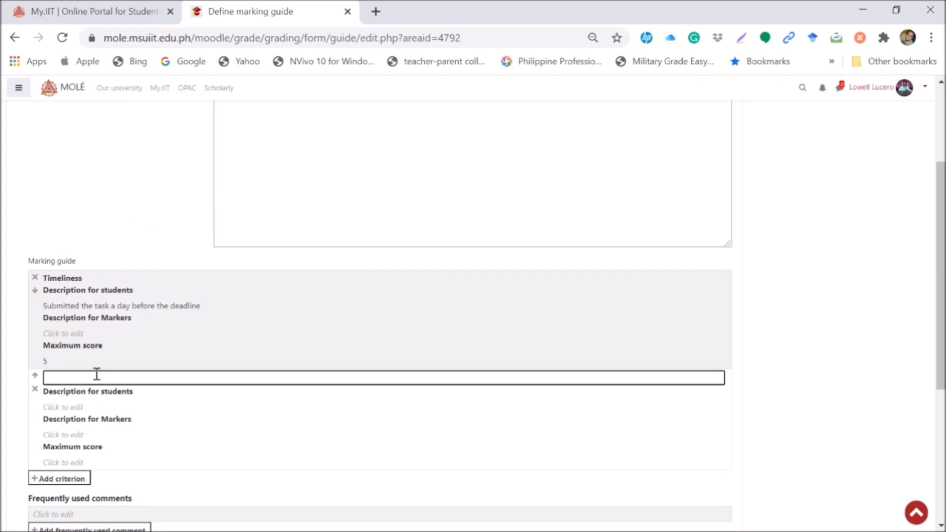
text(Organization)
click(85, 408)
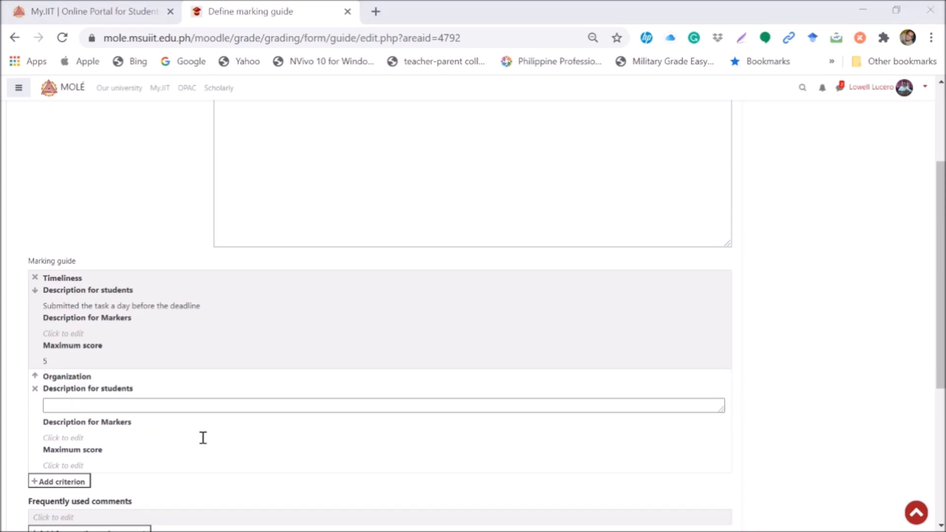
text(The graphic organizer demonstrates an understanding of the topic, its relationships & related concepts)
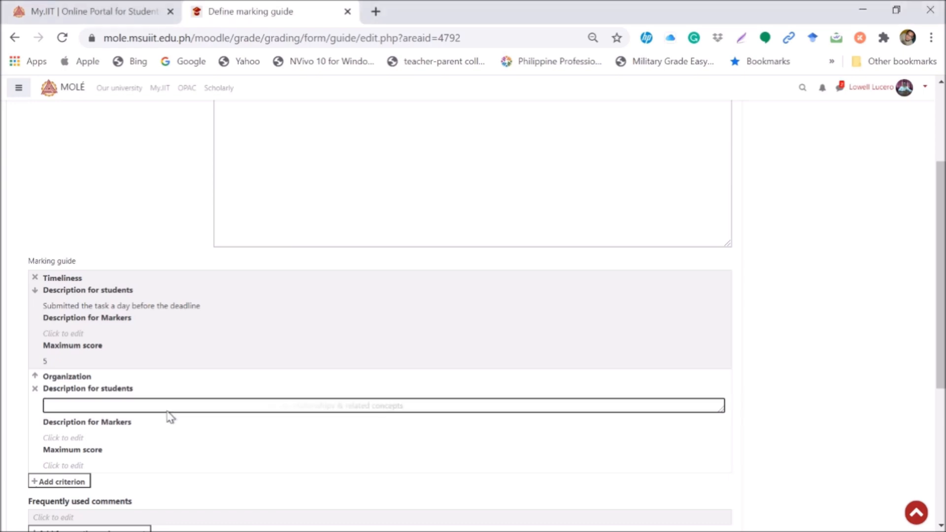
click(68, 465)
text(5)
click(164, 454)
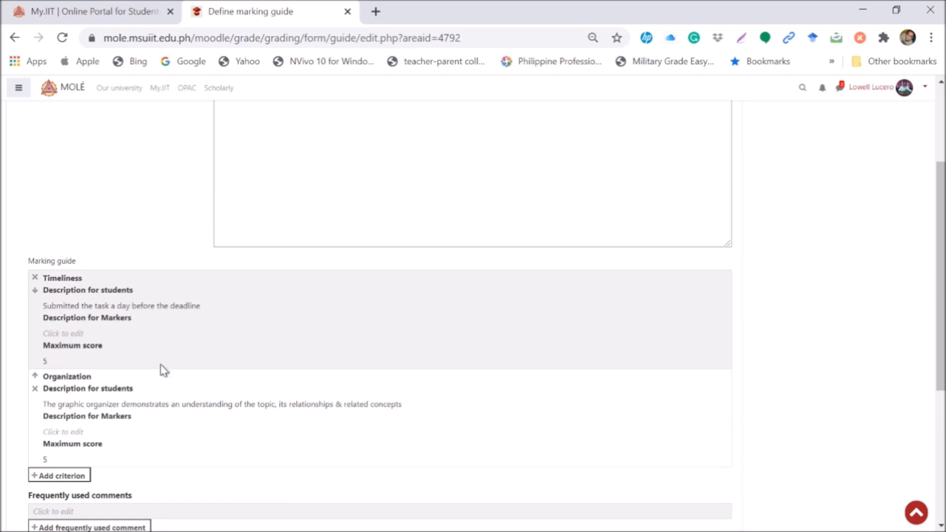
Save the marking guide as ready for use and return to the Unit Task assignment page.
scroll(164, 371, down, 5)
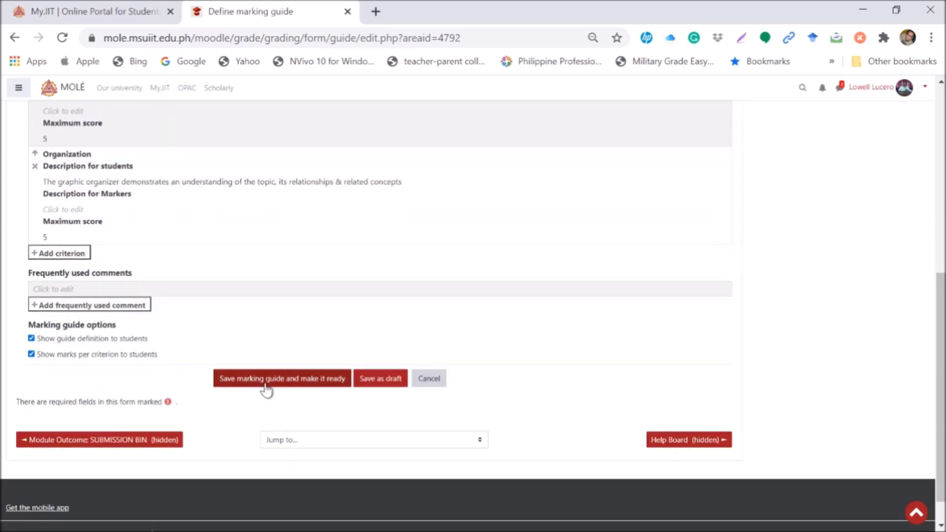
click(276, 380)
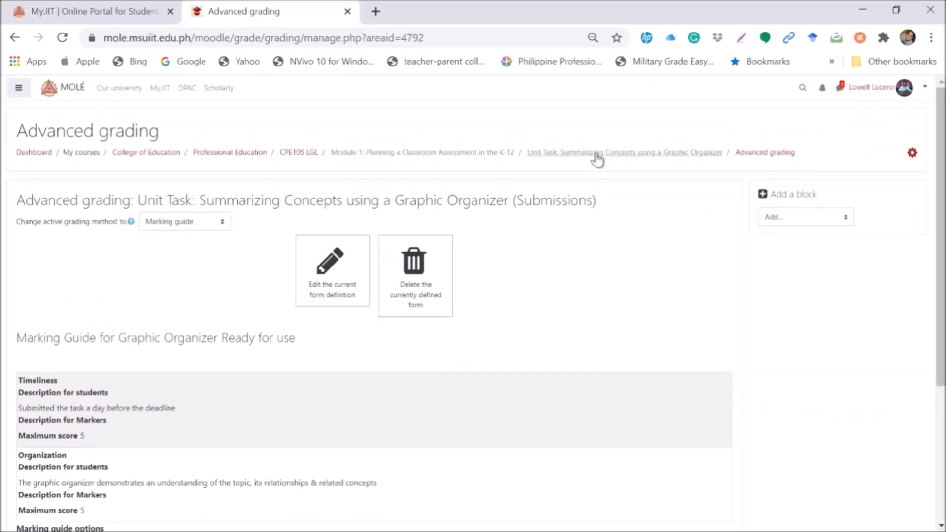
click(598, 153)
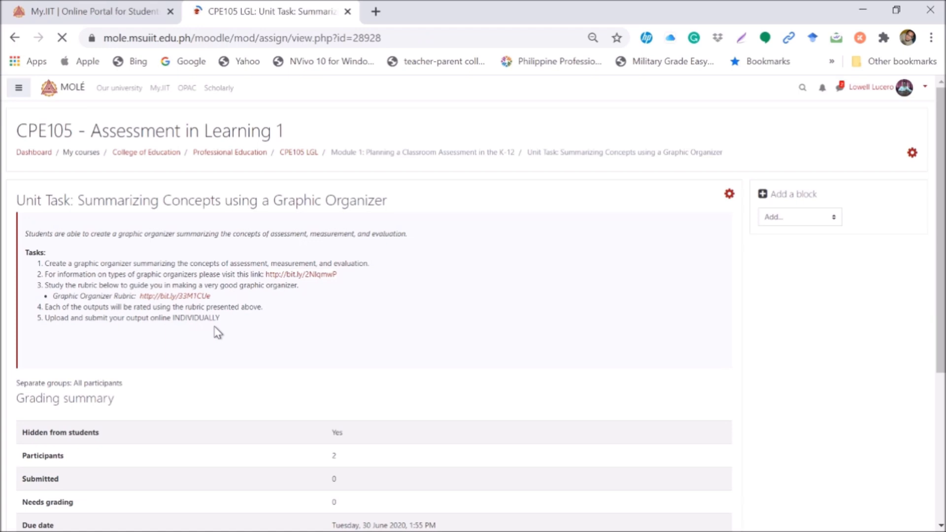
Start grading the assignment and give the first student a Timeliness score of 5.
scroll(215, 334, down, 3)
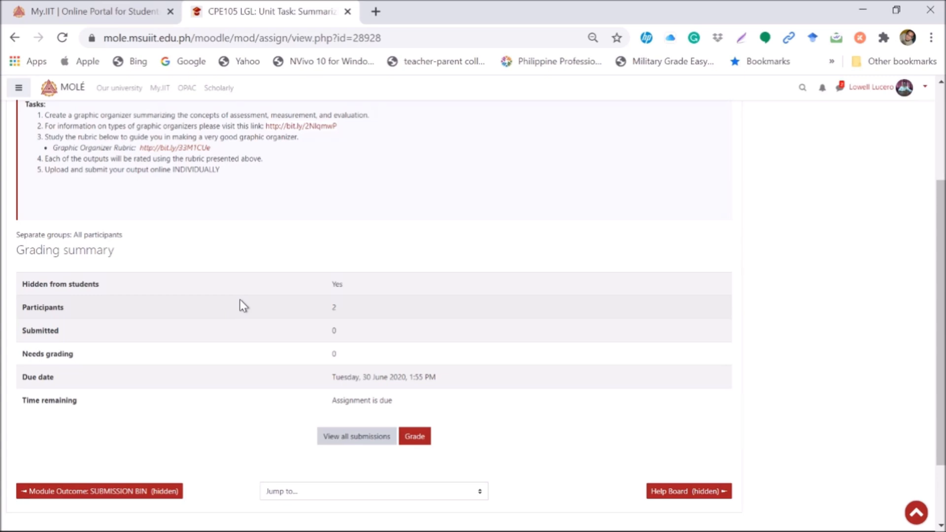
click(416, 437)
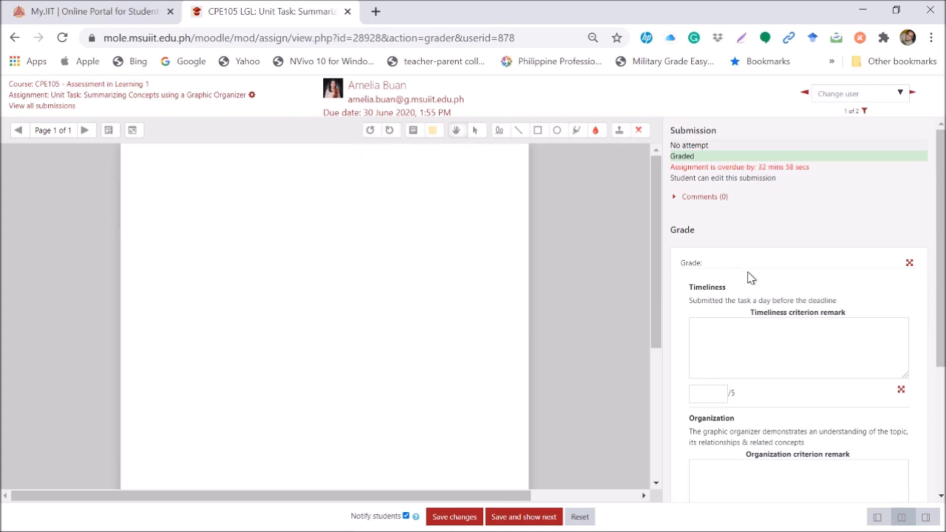
scroll(750, 277, down, 2)
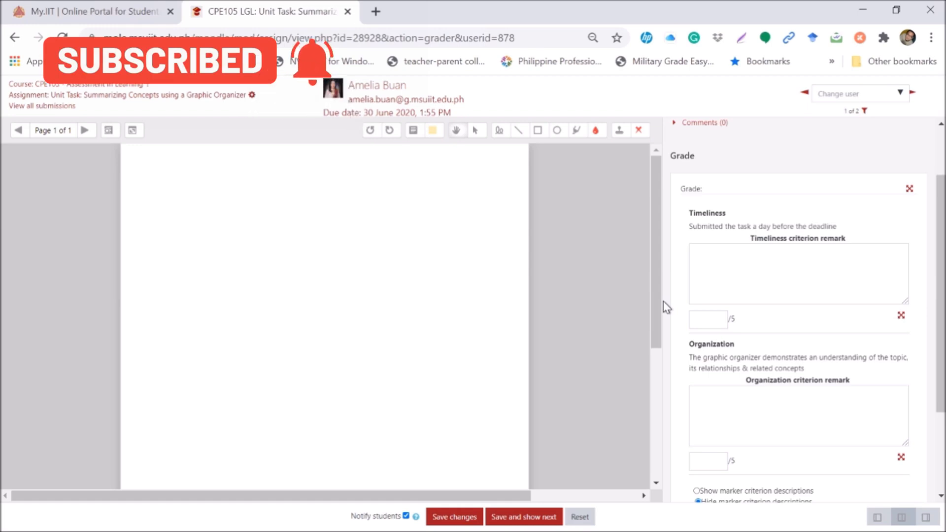
click(712, 322)
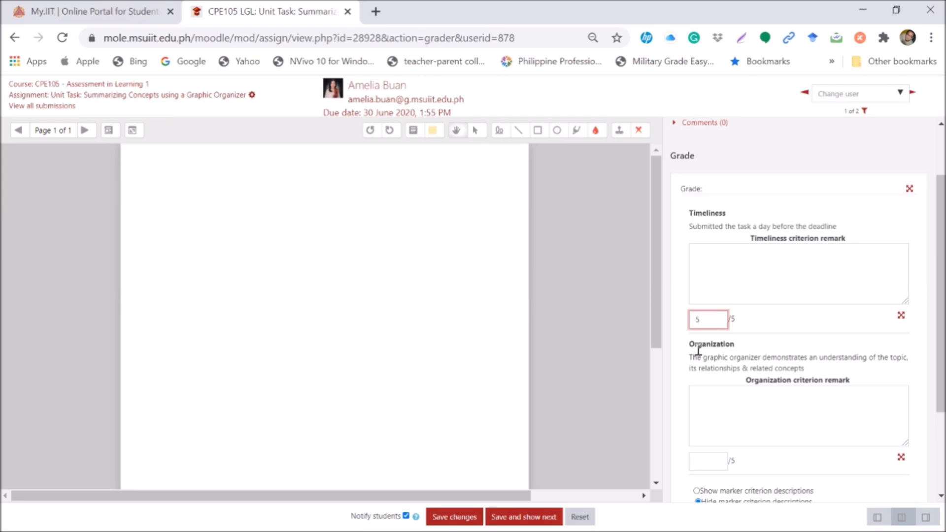
Score the student's Organization criterion 4 with the remark "few concepts in the GO have no connection to the topic".
scroll(646, 363, down, 5)
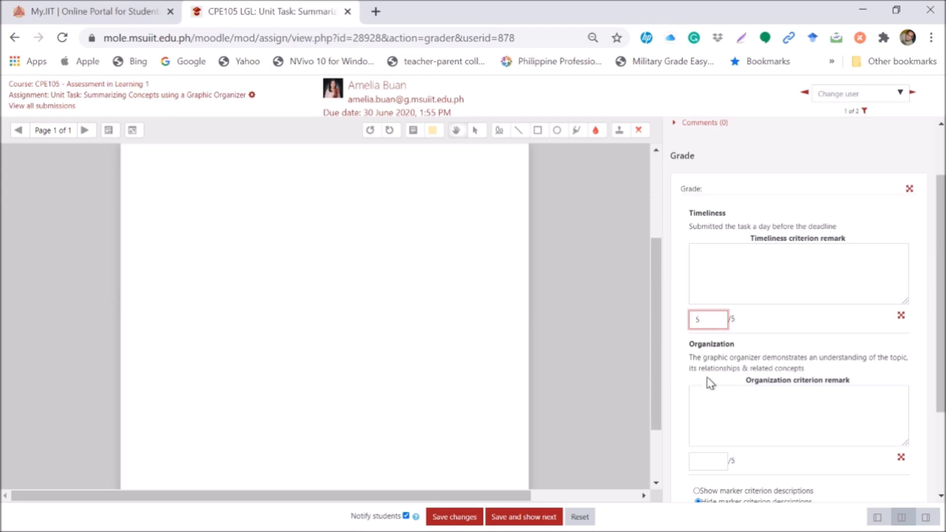
scroll(711, 382, down, 2)
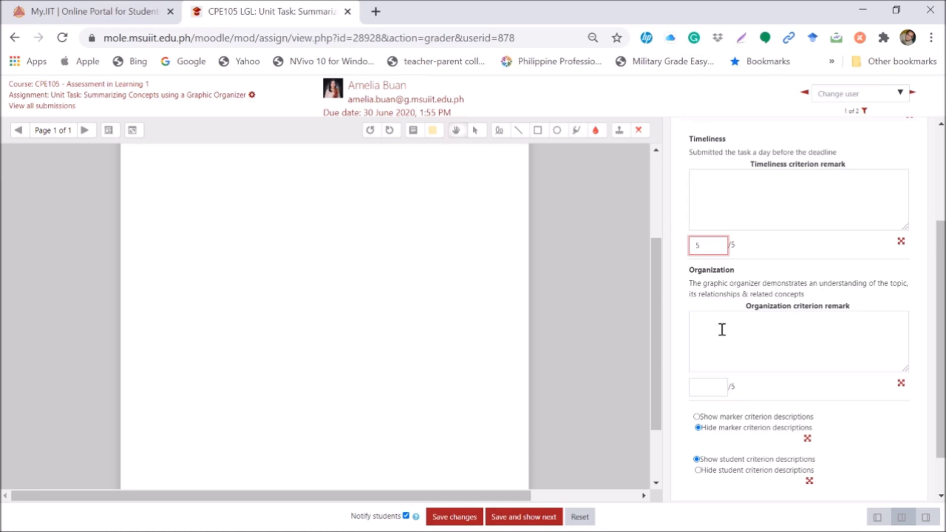
click(714, 382)
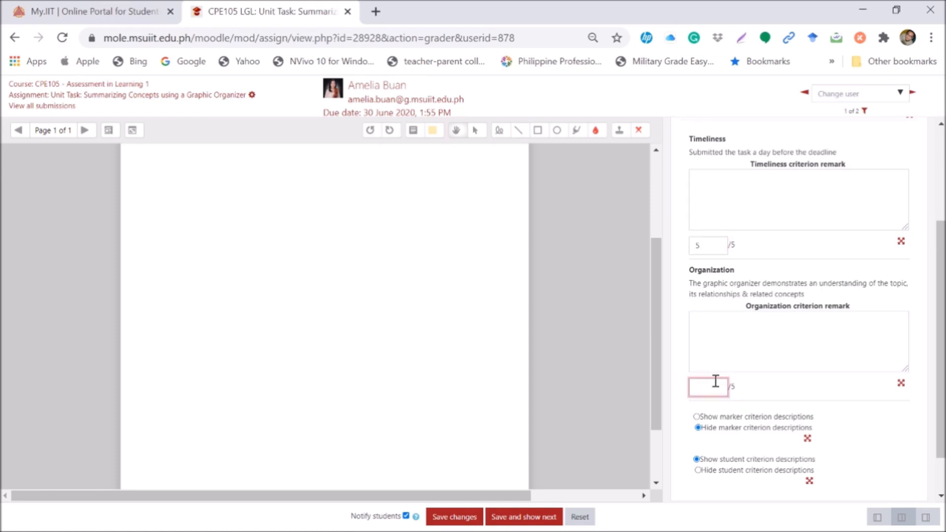
click(718, 324)
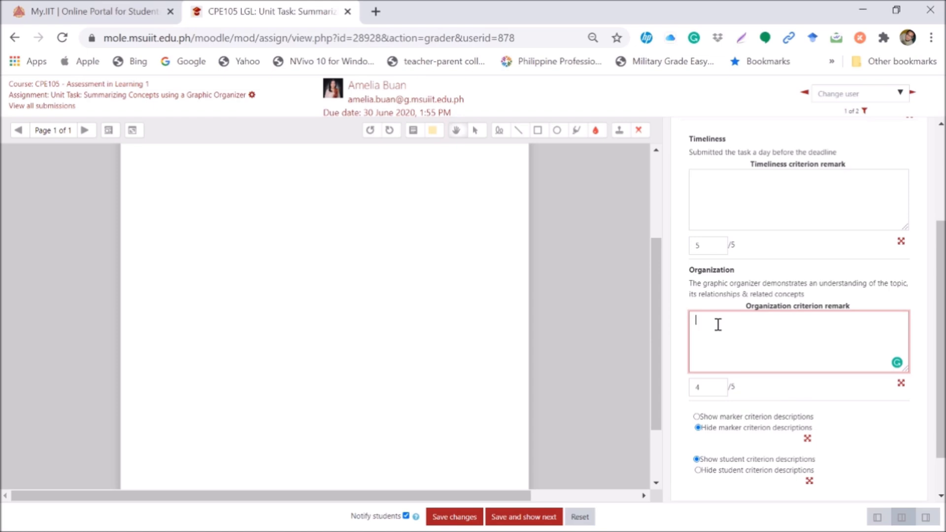
text(few concepts in the GO have no connection to the topic)
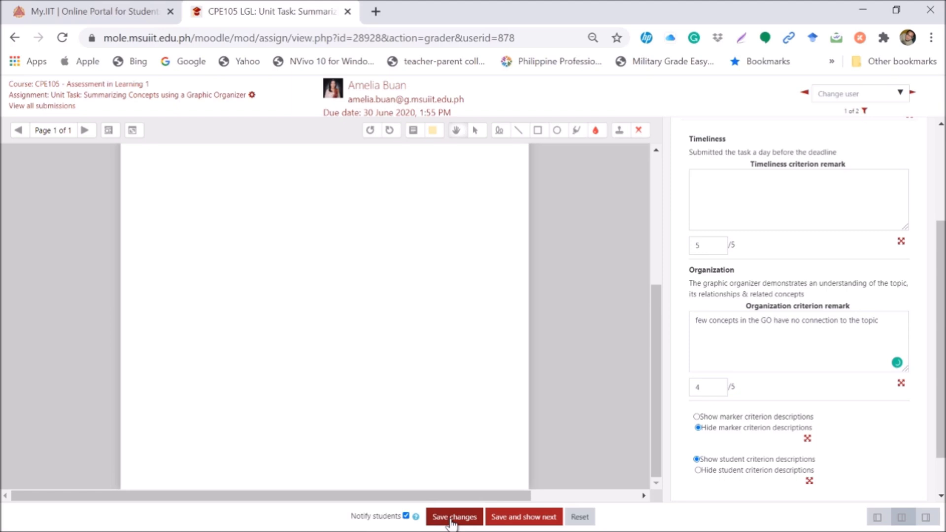
Save the student's grade and feedback, and open the list of all submissions.
click(452, 520)
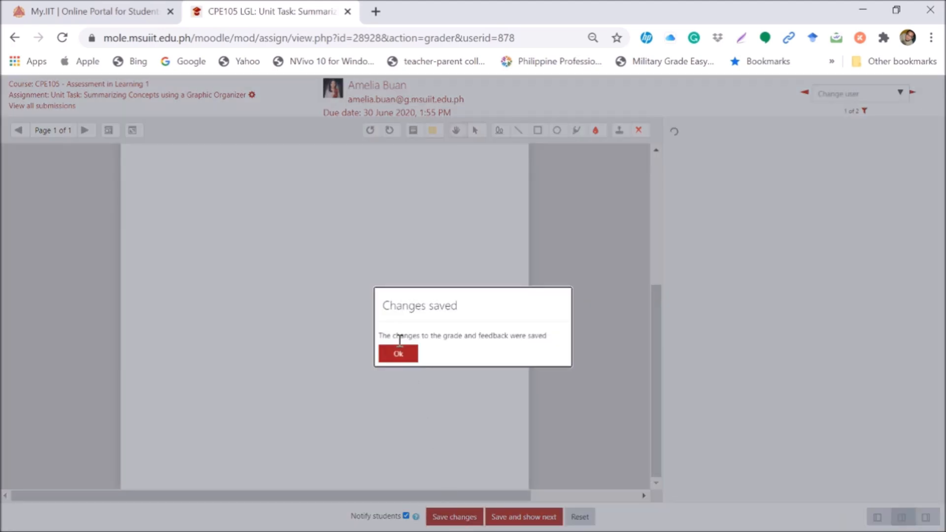
click(398, 354)
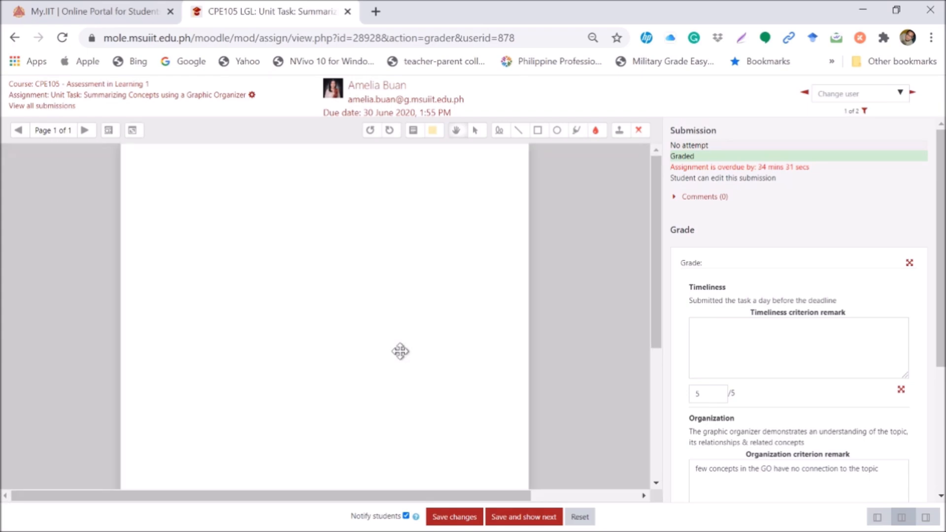
click(49, 106)
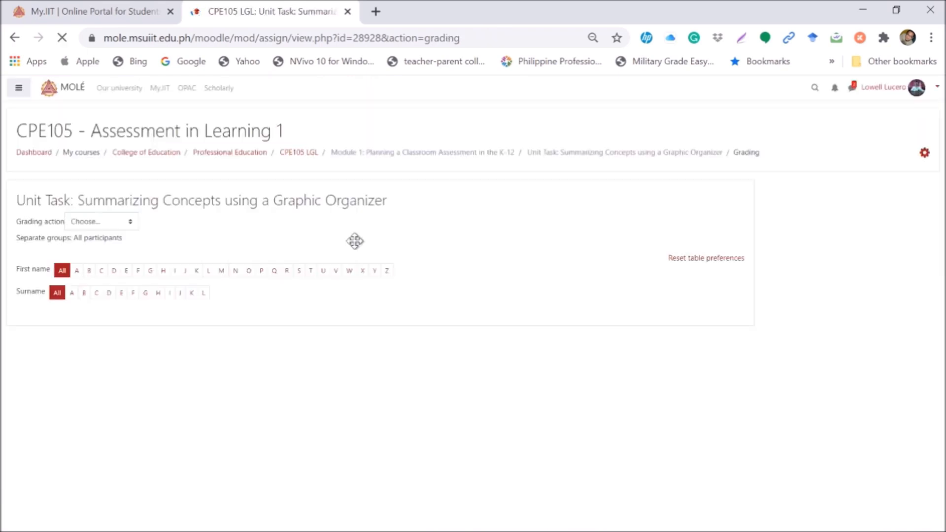